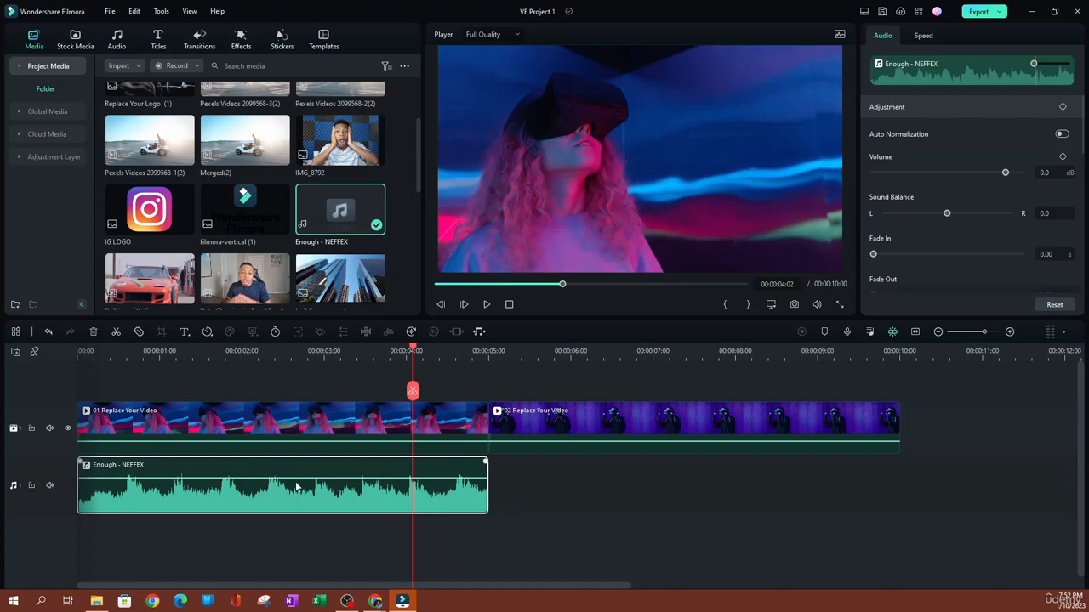
Split the music clip at 00:00:02:06 and paste a copy of its second part directly after the music, starting at 5 seconds.
left_click_drag(406, 352, 261, 352)
key("ctrl+b")
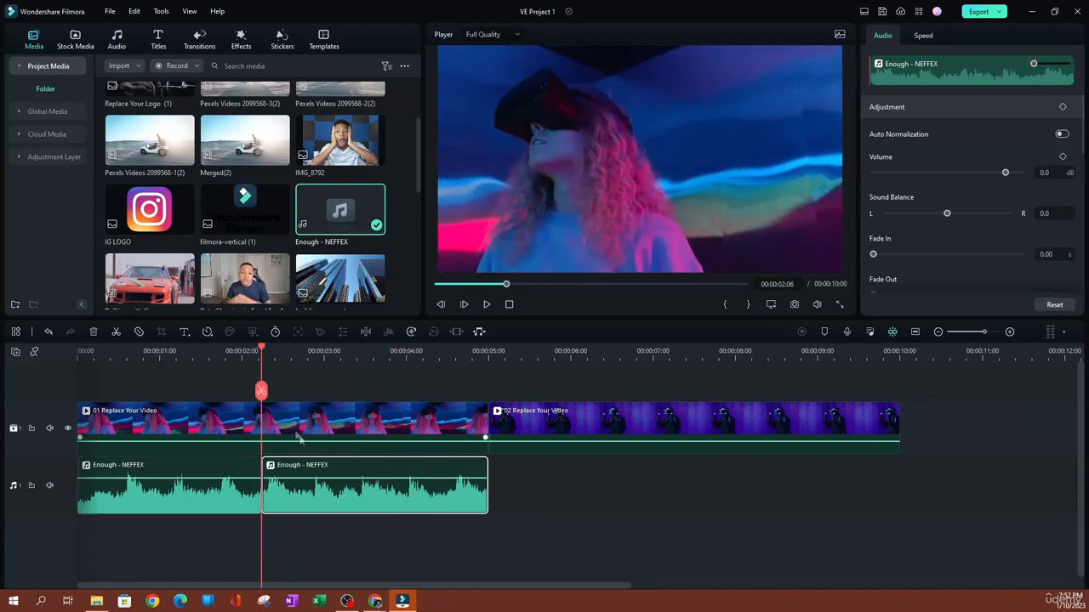
left_click(505, 358)
left_click(519, 486)
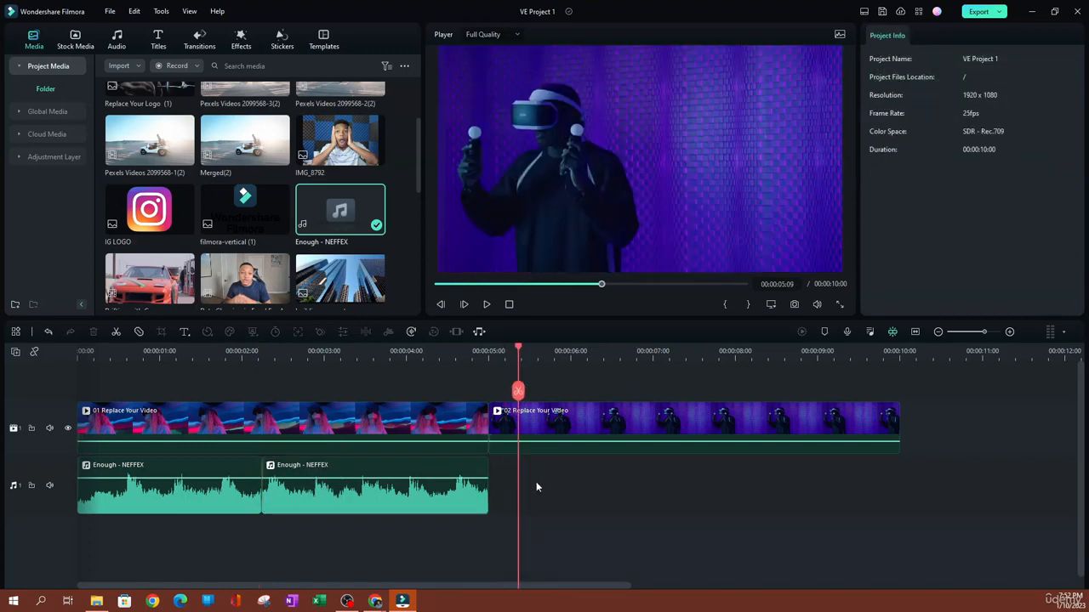
right_click(536, 486)
left_click(554, 516)
left_click_drag(549, 487, 521, 481)
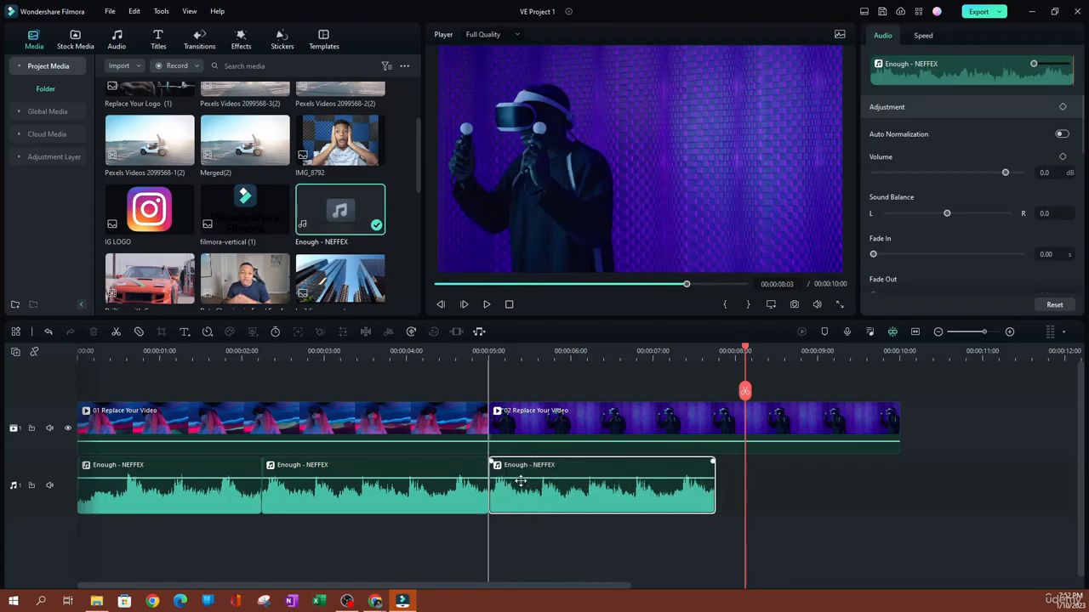
left_click(473, 352)
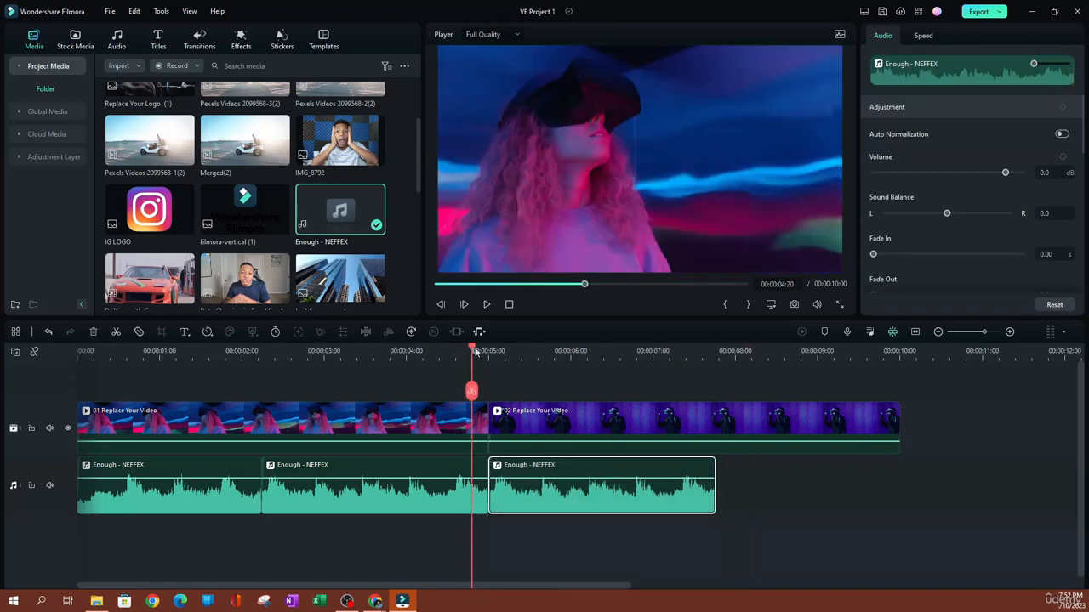
mouse_move(477, 353)
left_mouse_down()
mouse_move(491, 357)
mouse_move(481, 366)
left_mouse_up()
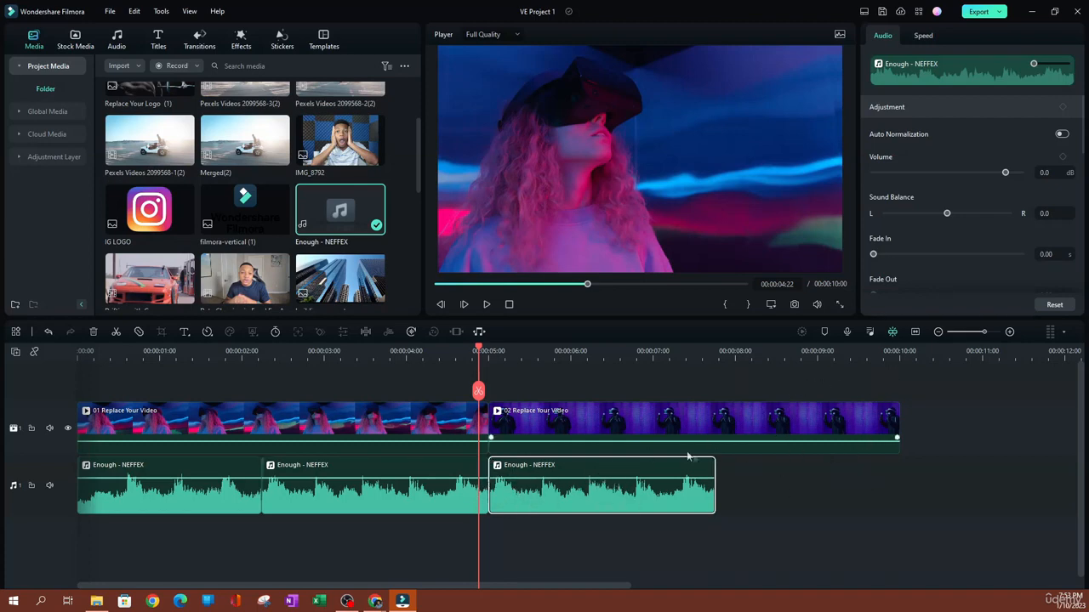
Undo the pasted music copy and the split, then reselect the whole music clip.
key("Delete")
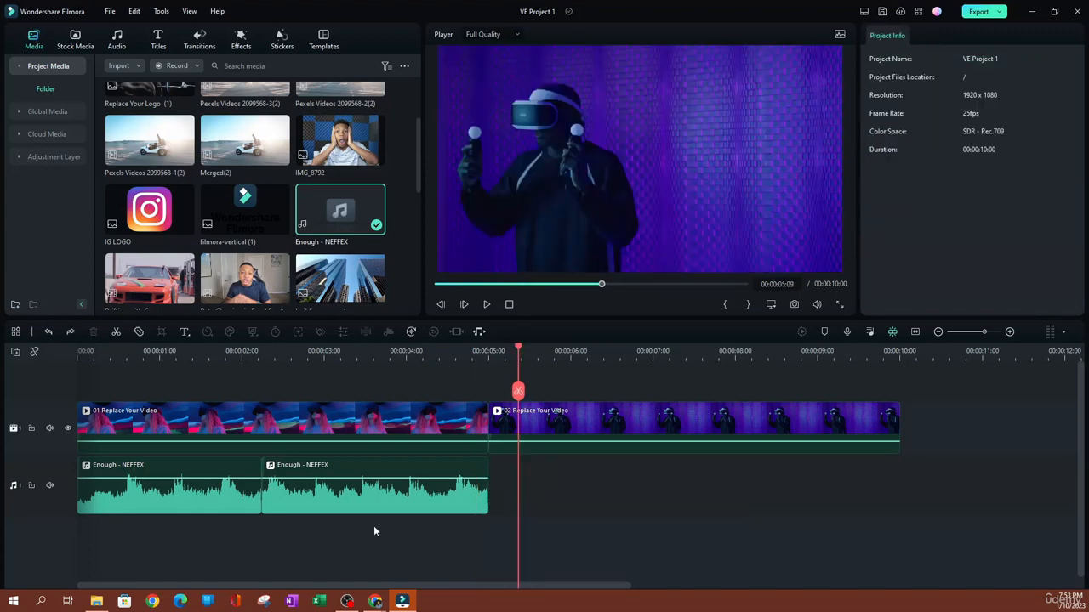
key("ctrl+z")
left_click_drag(519, 352, 406, 352)
left_click(412, 495)
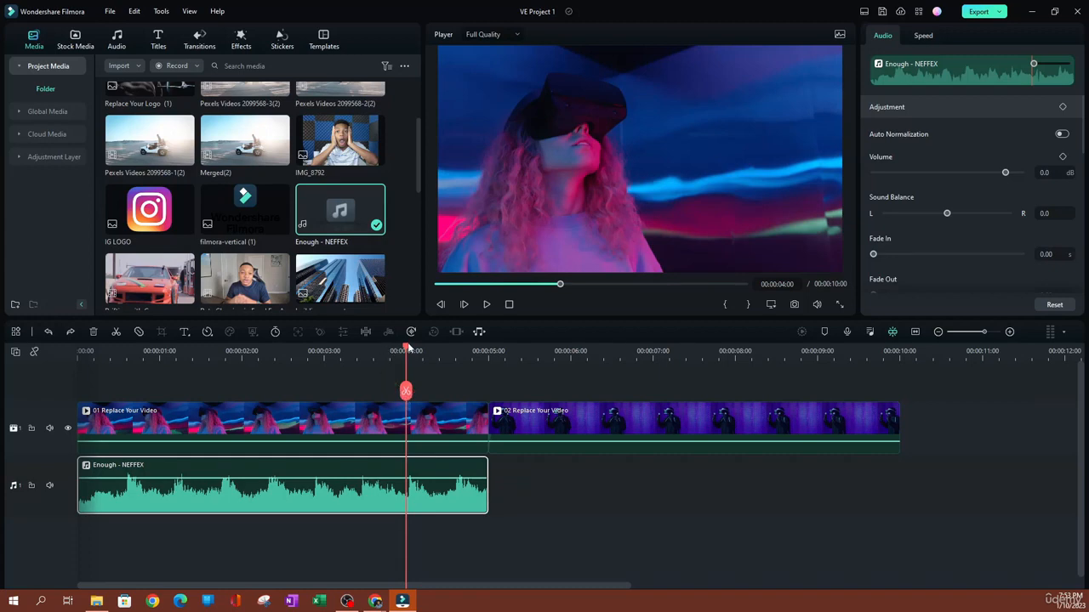
Play the timeline from 00:00:02:02 past the end of the music clip, then return the playhead to 00:00:04:08.
left_click_drag(407, 351, 250, 428)
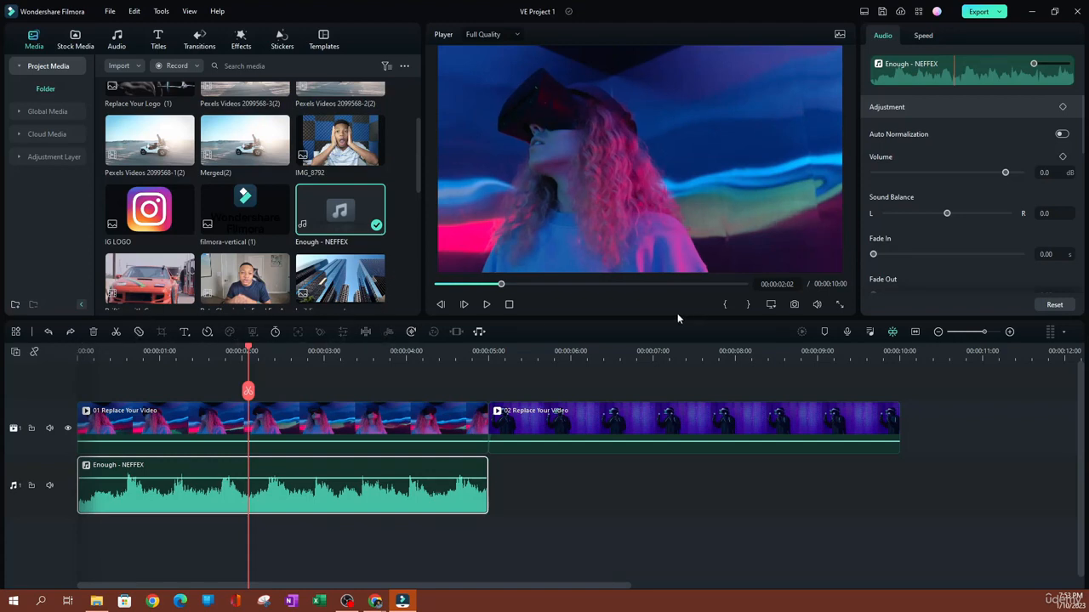
left_click(482, 307)
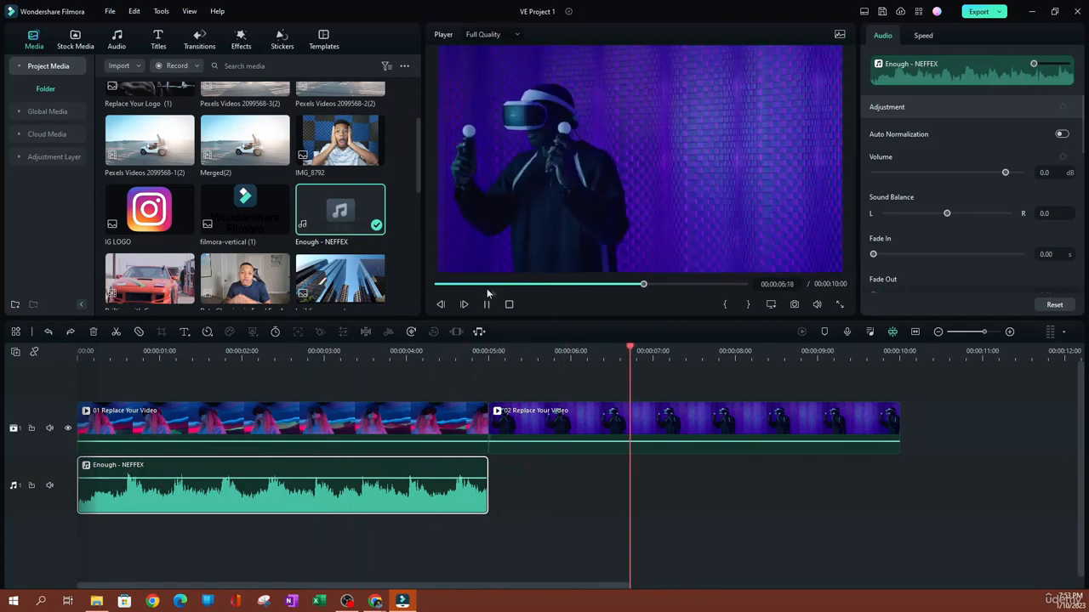
left_click(488, 304)
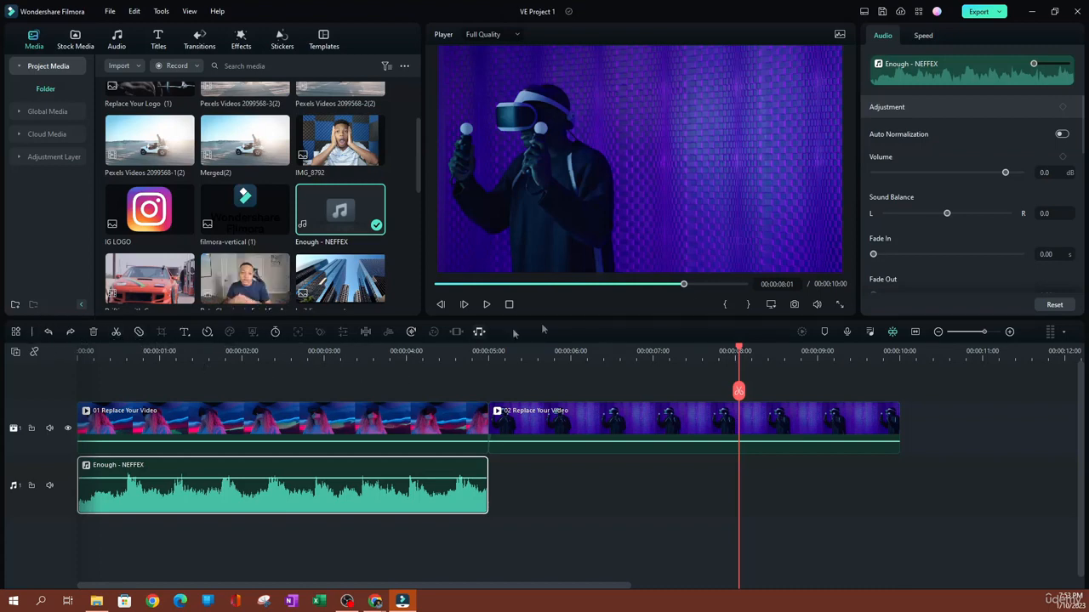
left_click_drag(742, 349, 432, 351)
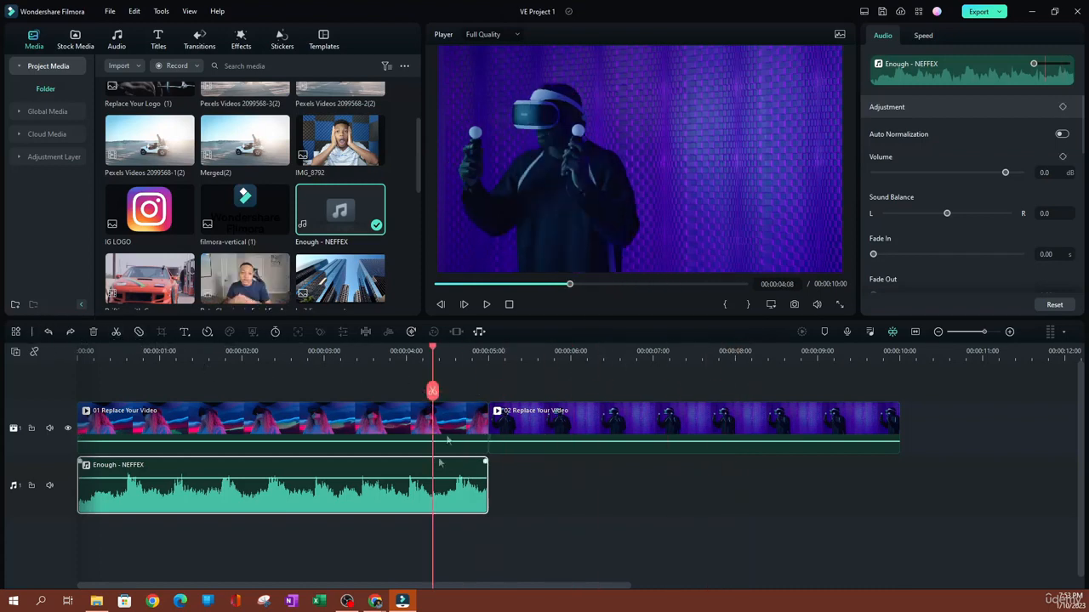
Look through the timeline toolbar's customization options for Audio Stretch and save the layout.
left_click(480, 332)
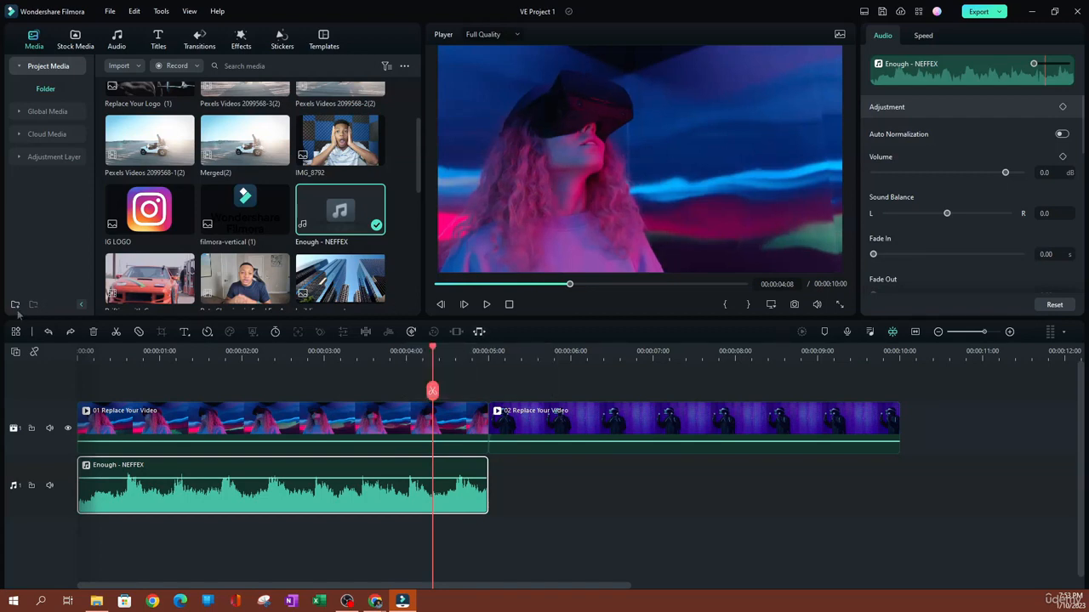
left_click(16, 332)
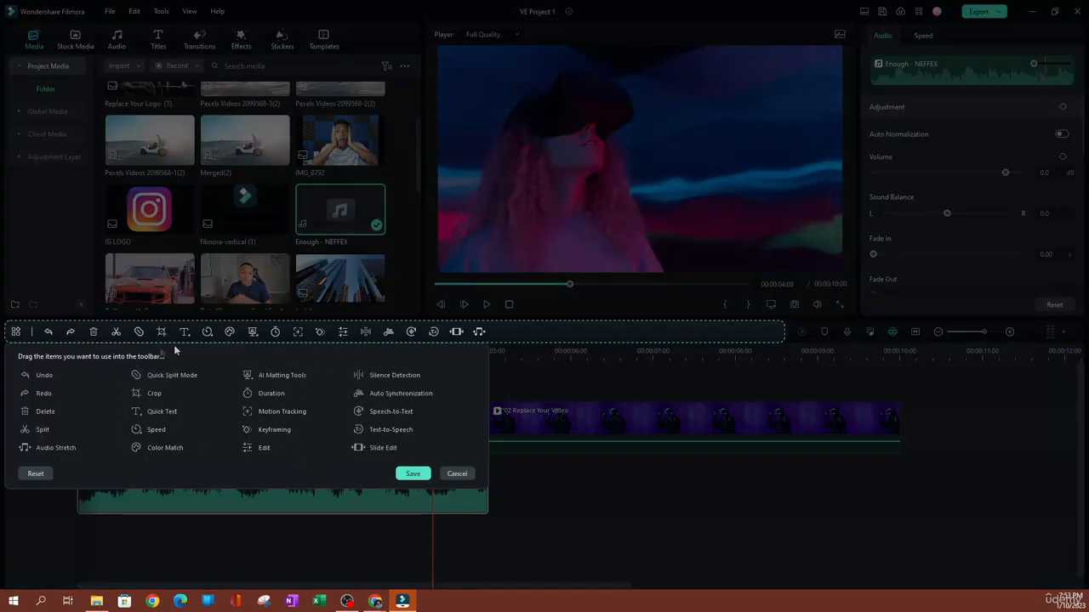
left_click(423, 476)
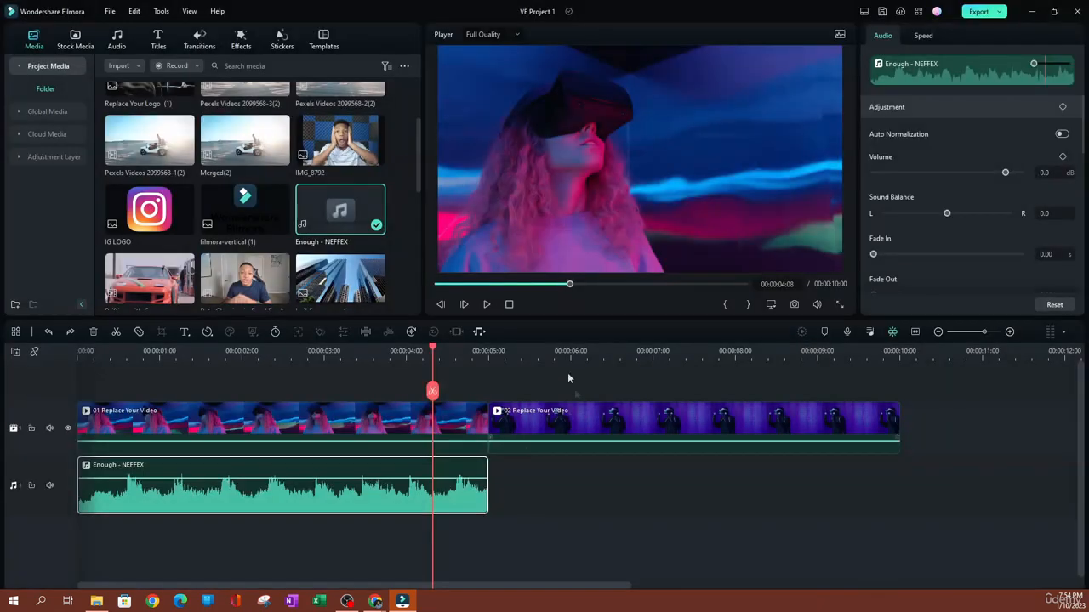
Try to extend the end of the 5-second music clip with Audio Stretch.
left_click(480, 332)
left_click(487, 498)
left_click(484, 488)
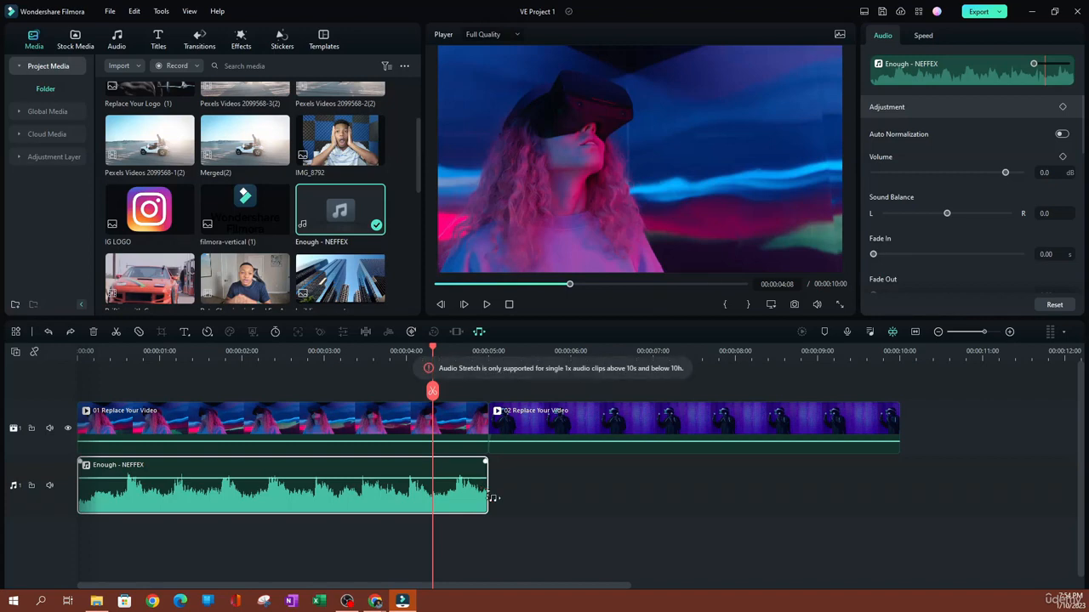
left_click(490, 497)
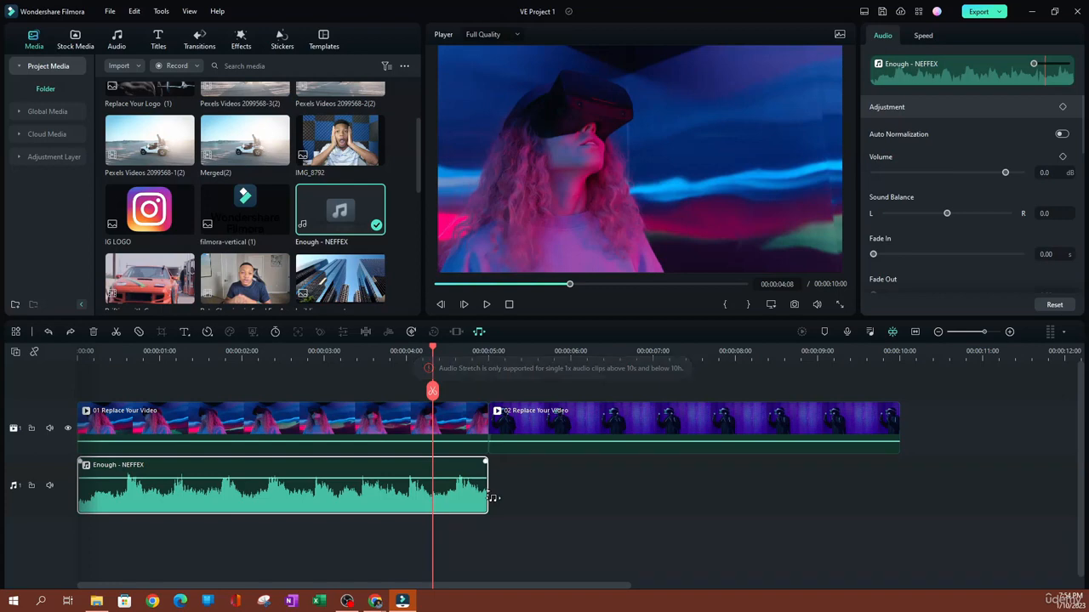
left_click(492, 498)
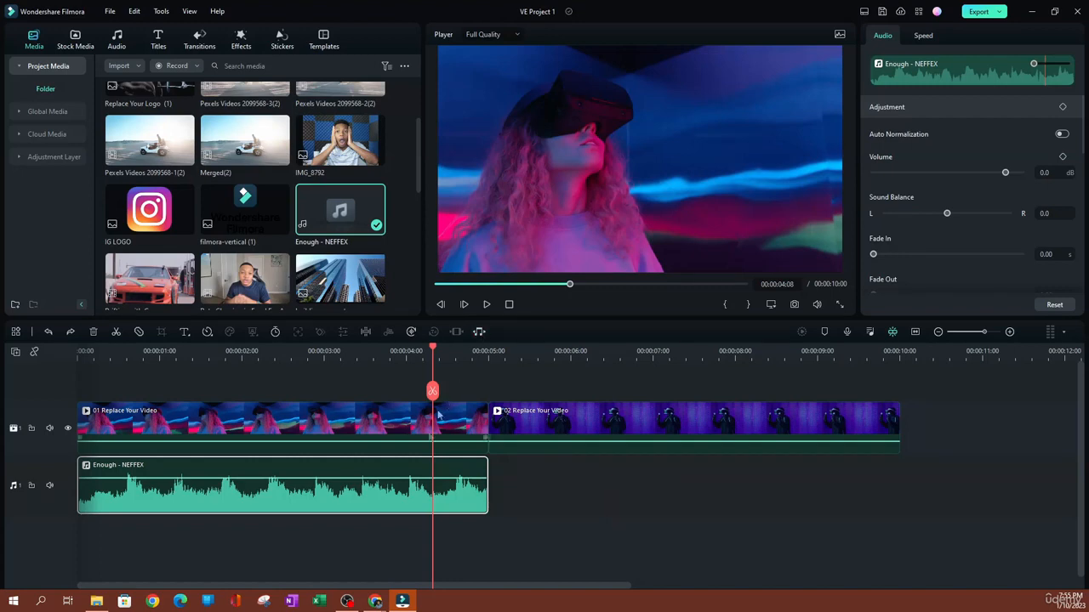
Replace the short music clip with the full Enough - NEFFEX track from the timeline start and cut off everything after 00:00:10:11.
key("Delete")
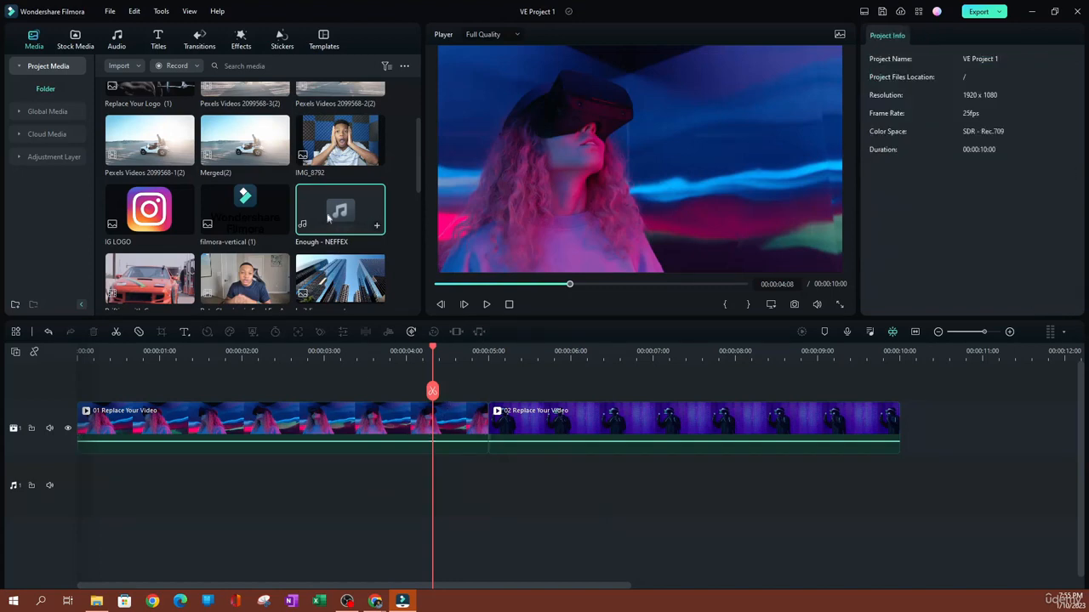
left_click_drag(333, 247, 72, 497)
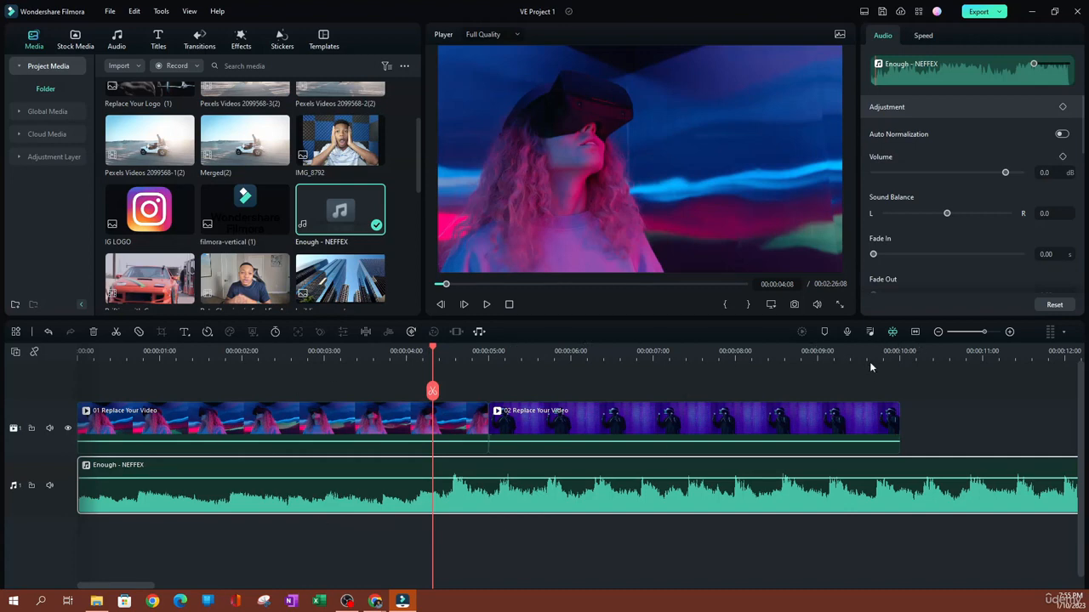
left_click(901, 360)
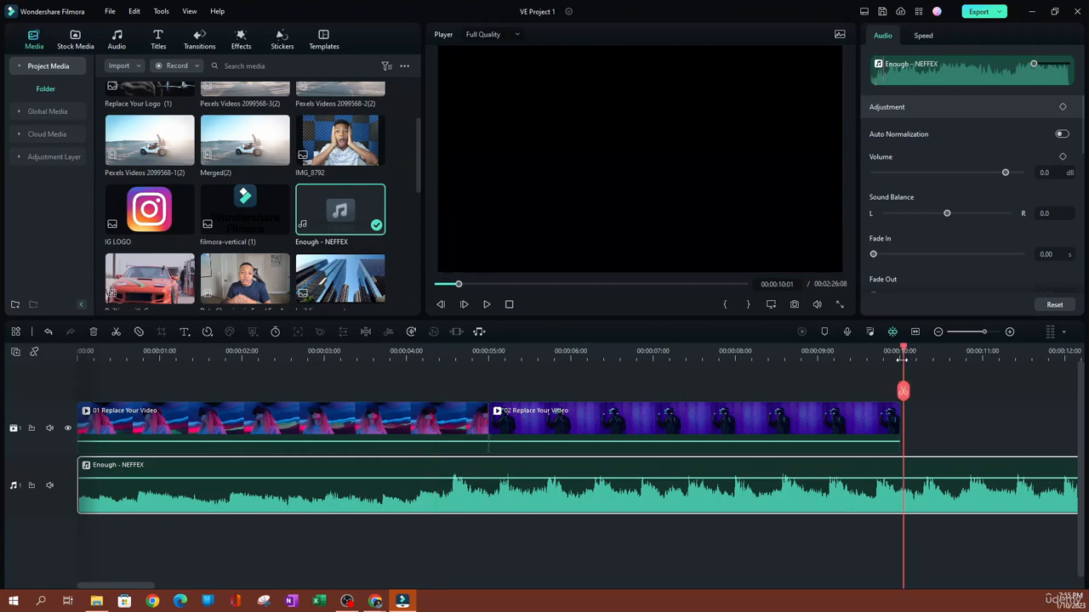
left_click_drag(906, 353, 935, 390)
key("ctrl+b")
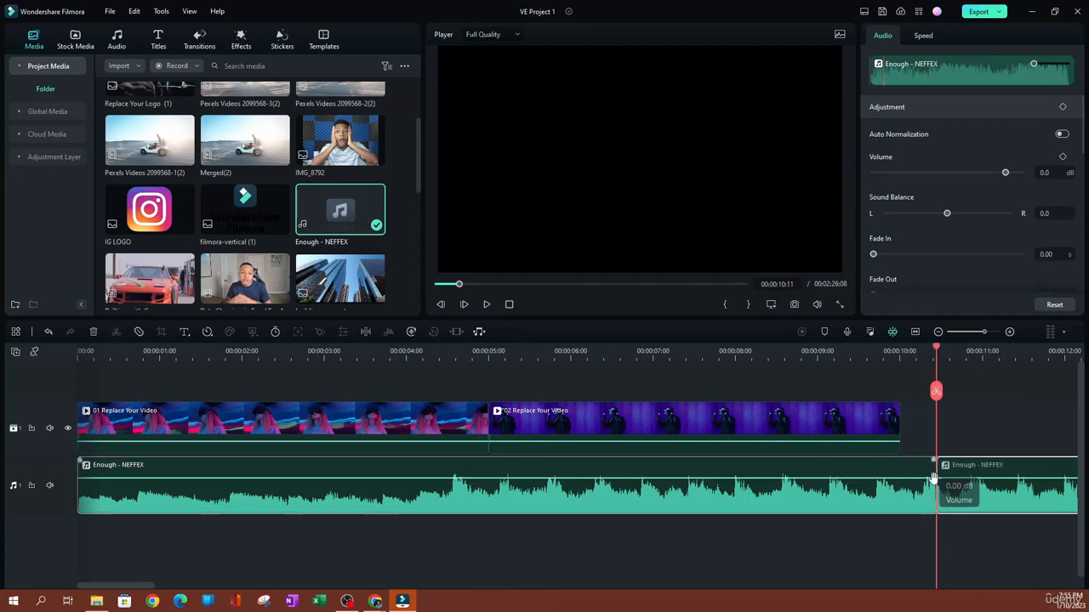
key("Delete")
left_click(1029, 499)
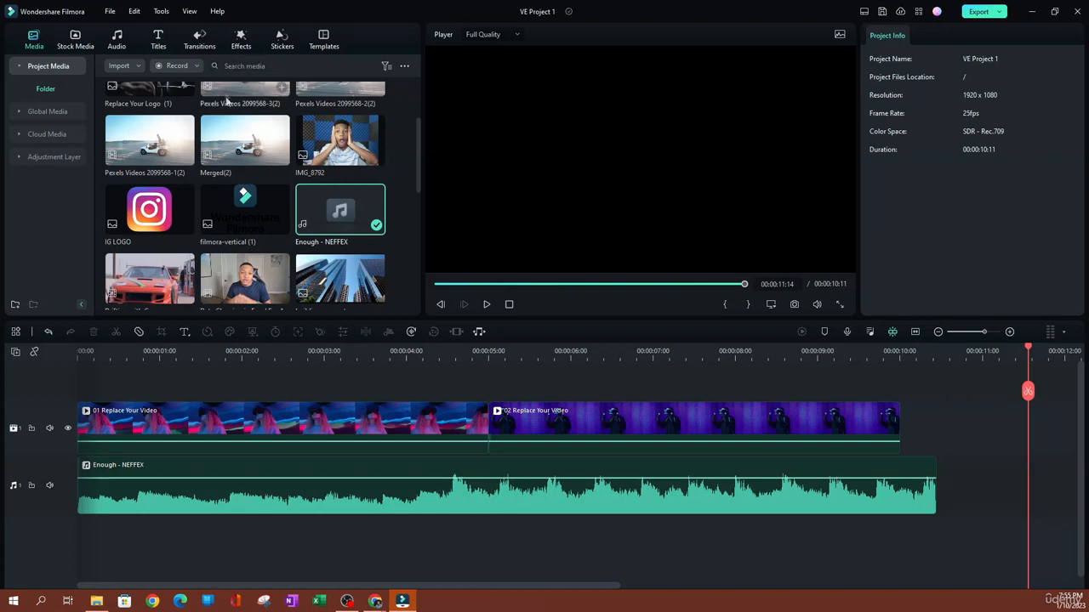
Append the drifting car video after the second clip, fit the timeline to view, and play across the join from 00:00:08:17.
left_click_drag(166, 296, 904, 438)
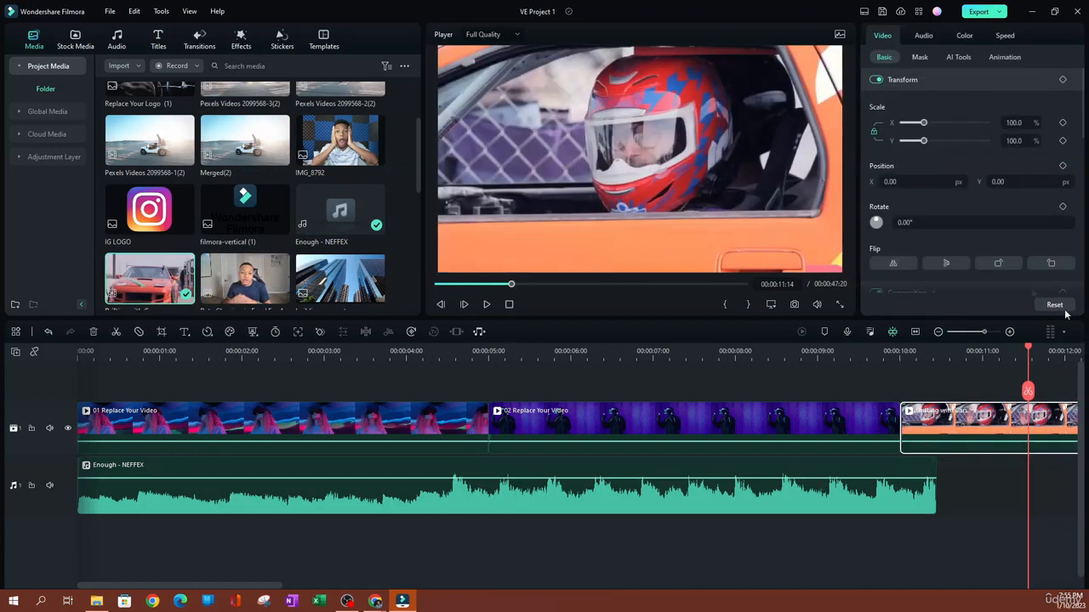
left_click(917, 331)
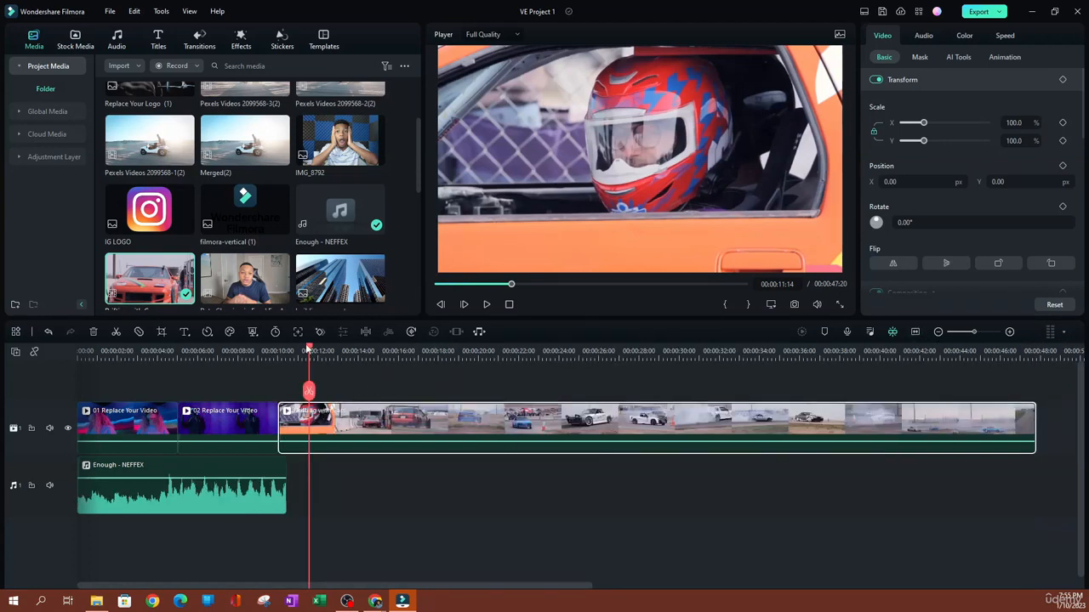
left_click_drag(308, 391, 252, 428)
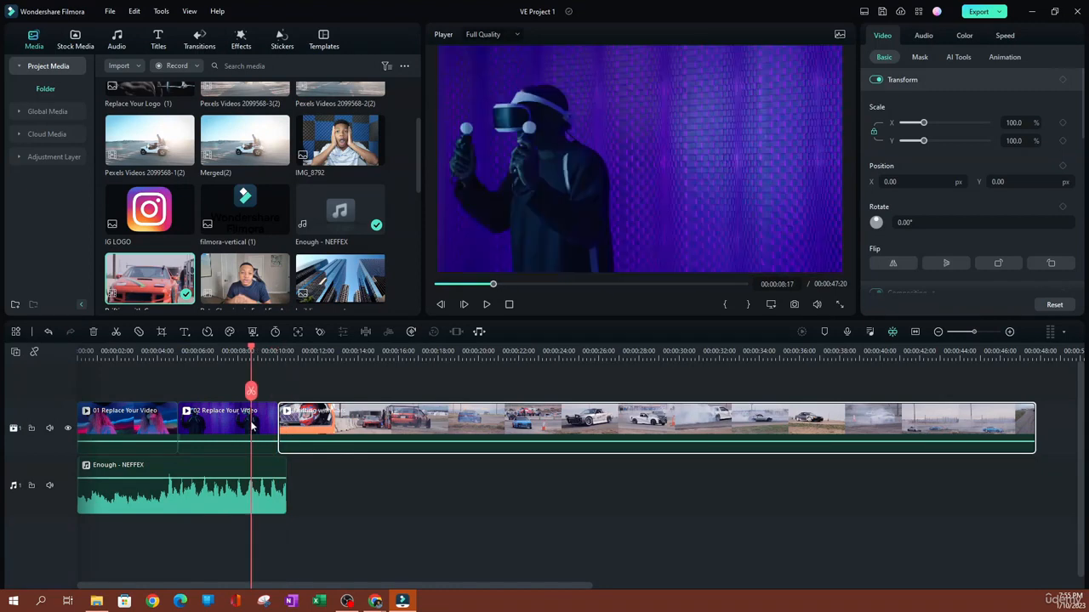
key("space")
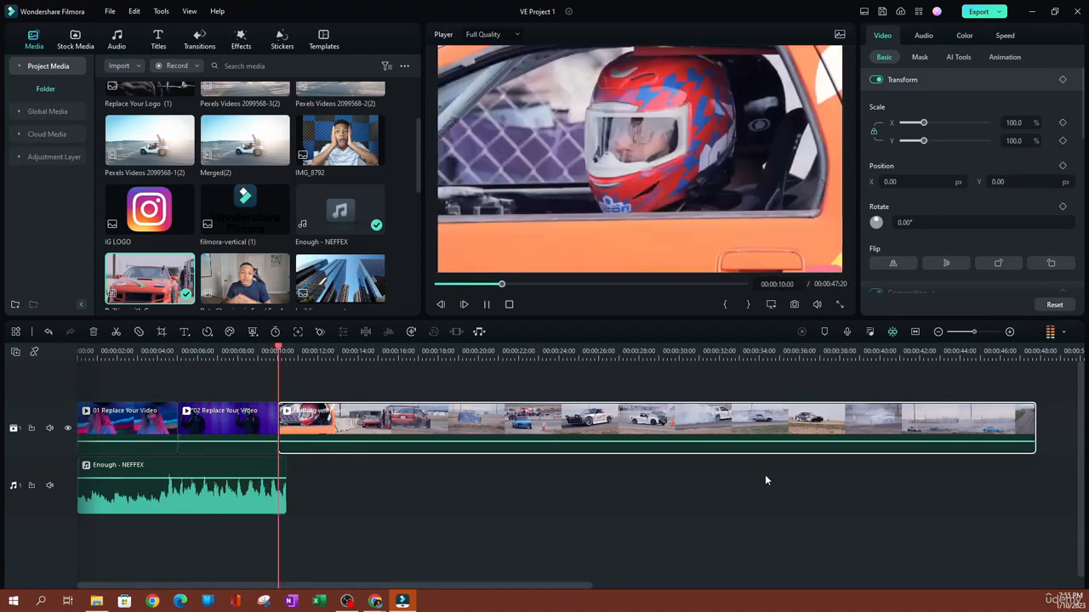
key("space")
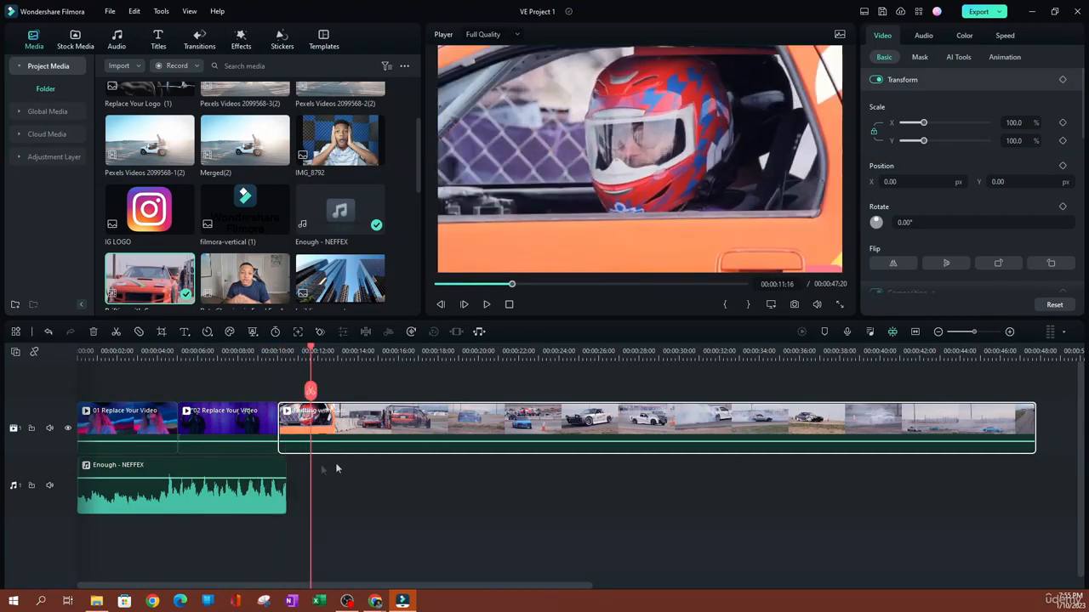
Extend the music clip with Audio Stretch to the end of the drifting car video.
left_click(242, 506)
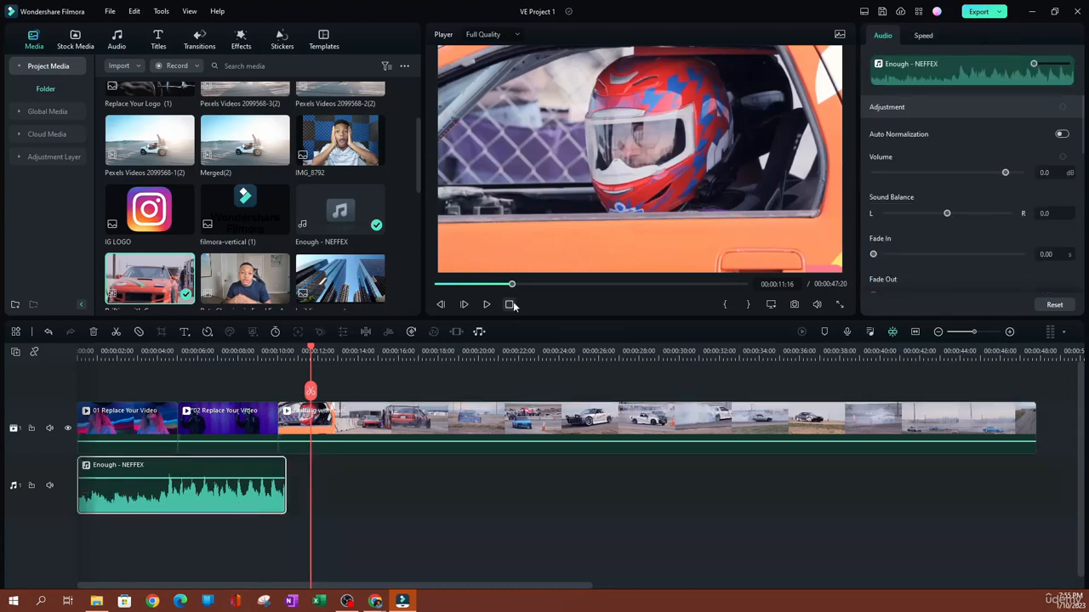
left_click(478, 331)
left_click_drag(286, 491, 1036, 480)
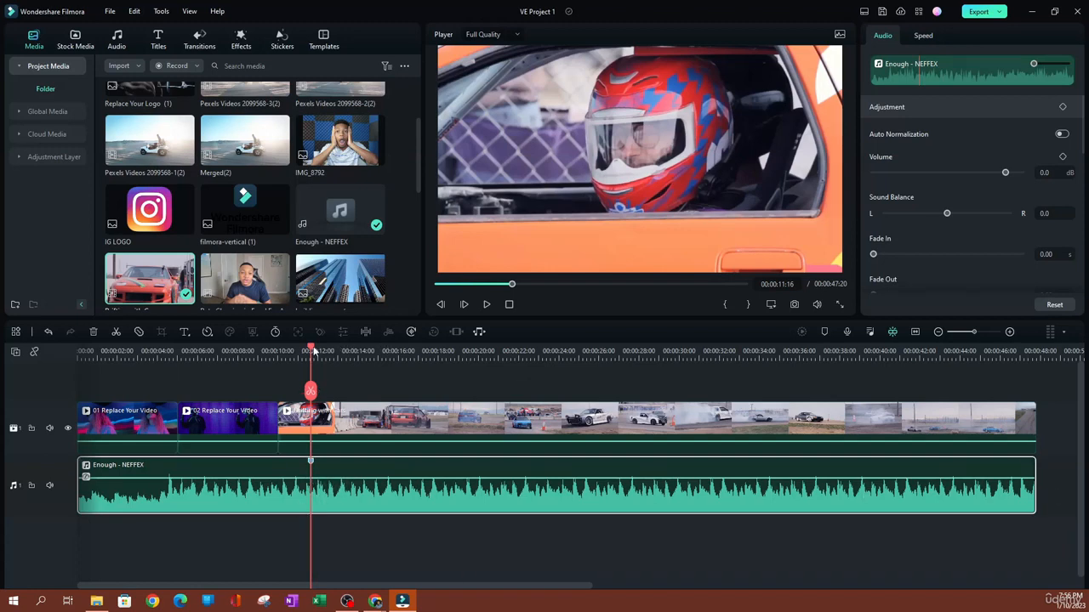
Play the stretched music twice around its marker, starting from about 9 and 10 seconds, to check how smoothly it continues.
left_click_drag(311, 350, 258, 350)
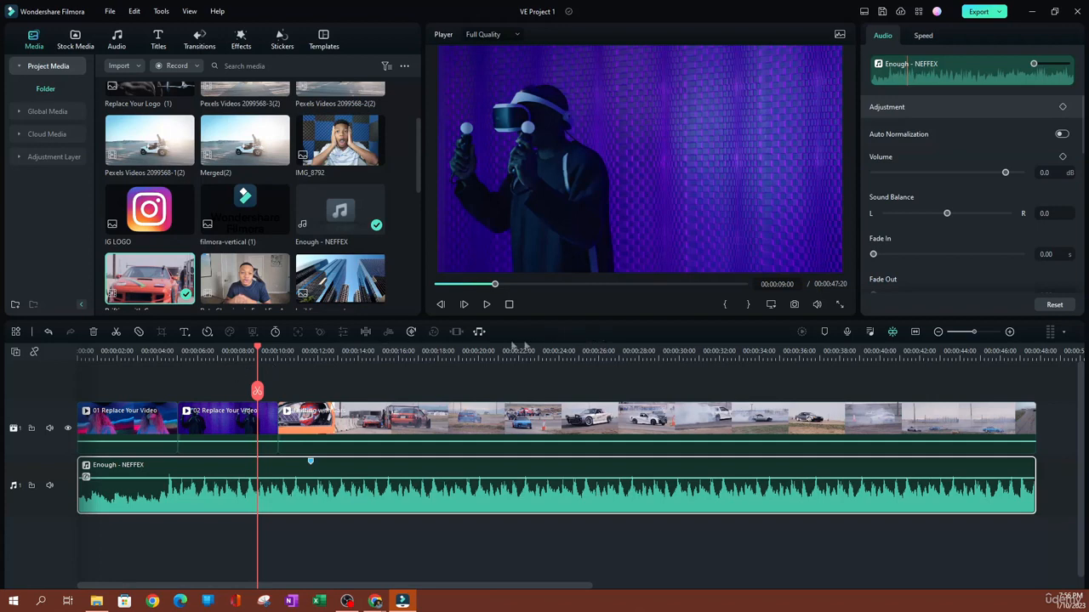
left_click(487, 305)
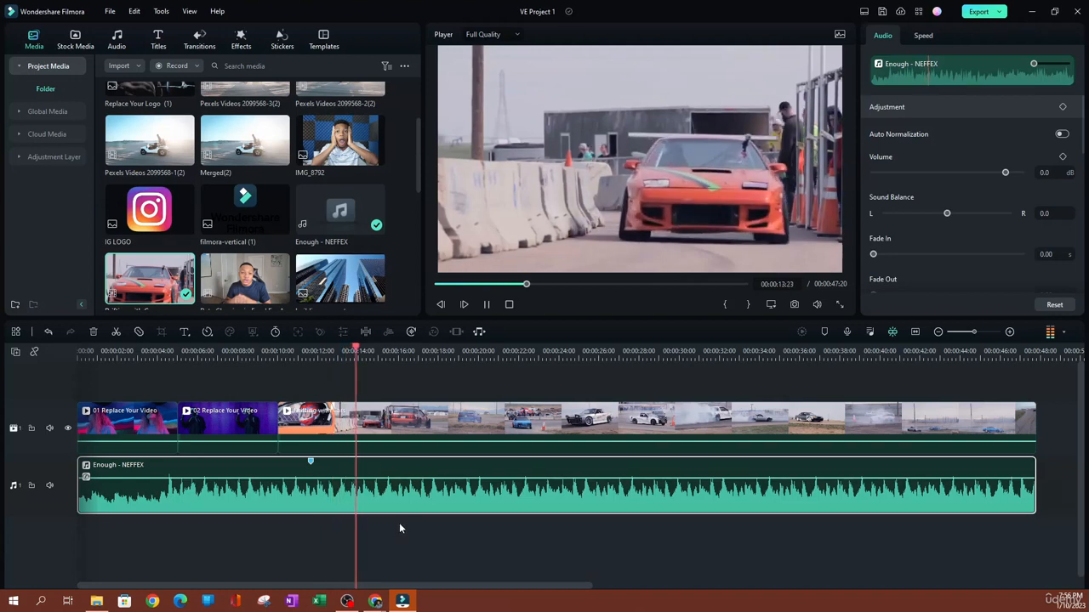
key("space")
left_click_drag(369, 350, 274, 366)
key("space")
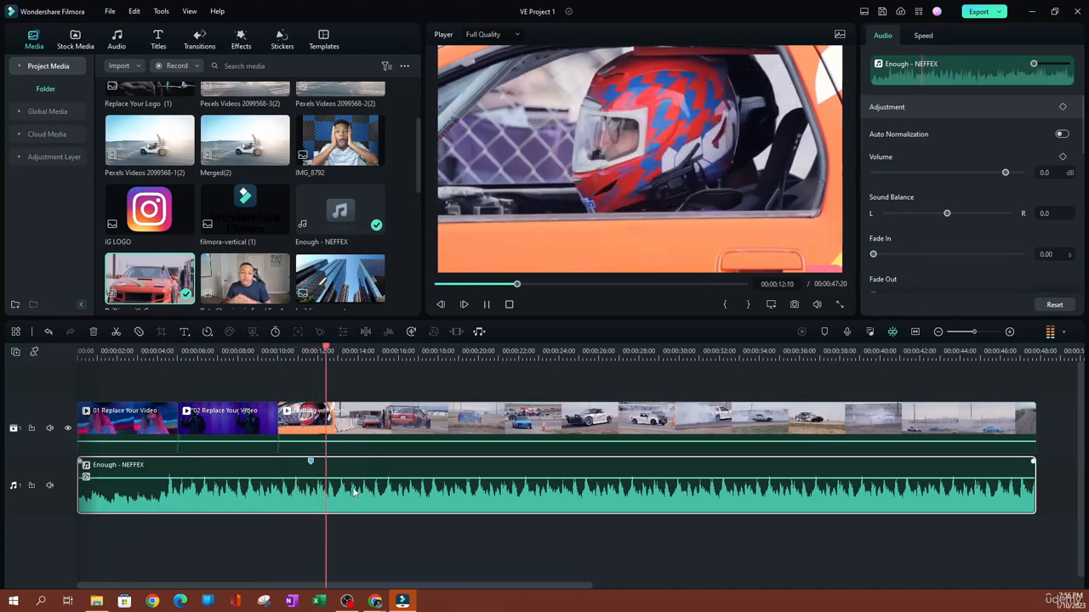
key("space")
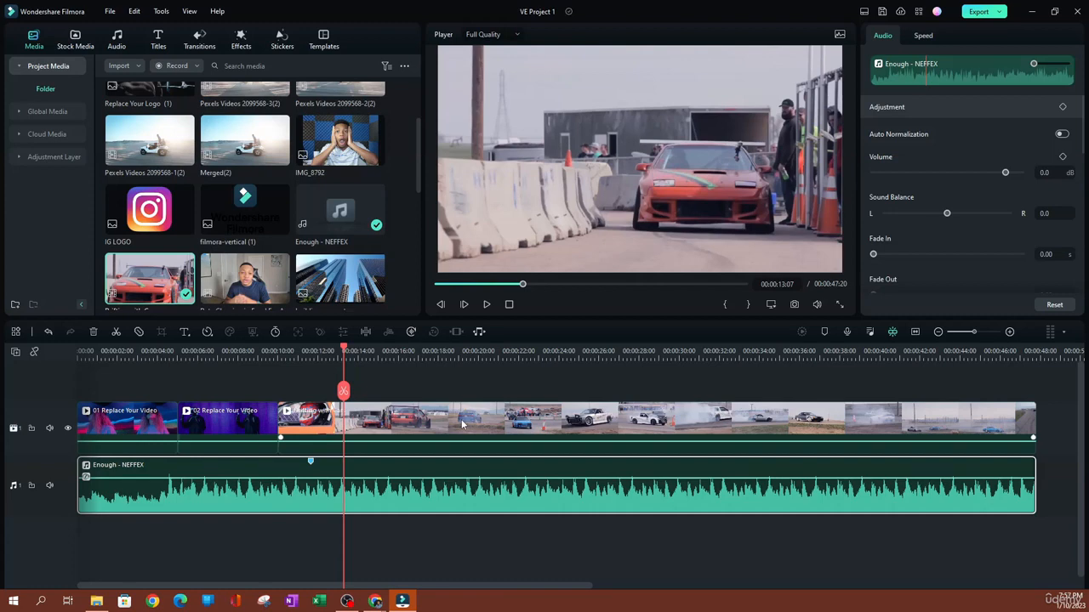
Look through the music clip's remaining audio settings, from pitch, ducking and equalizer to denoise.
scroll(939, 234, "down", 5)
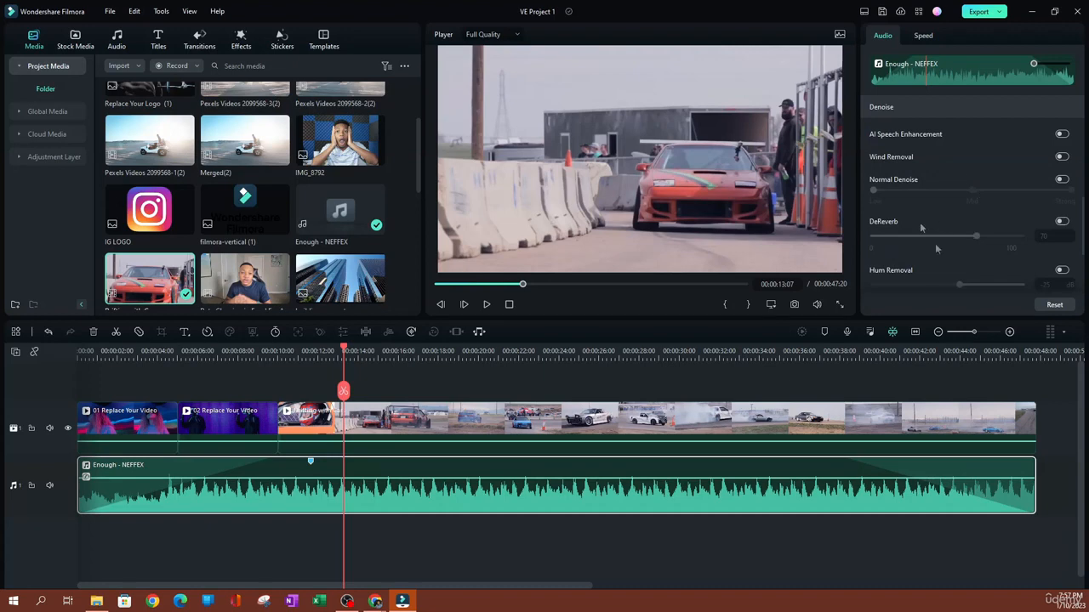
scroll(978, 192, "up", 5)
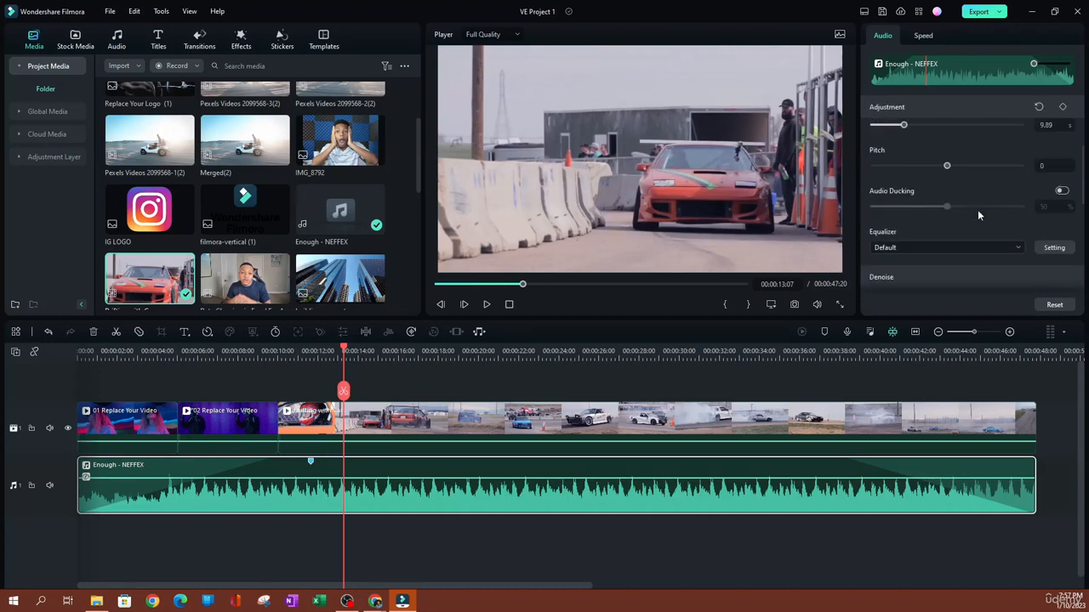